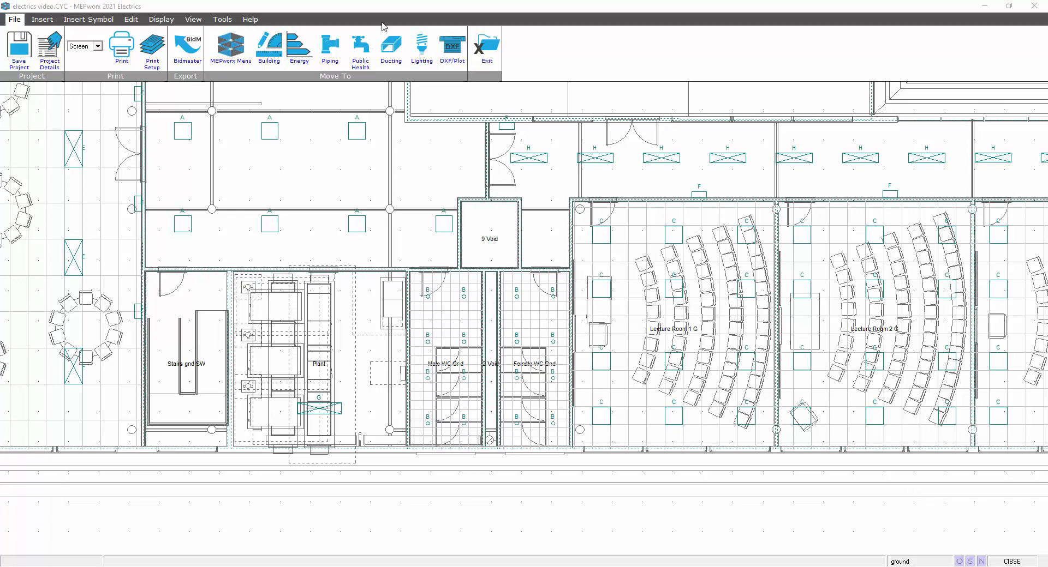
# - Switch to the Insert tab to show the Board, Switching, Conduit and Trunking tools
pyautogui.click(41, 21)
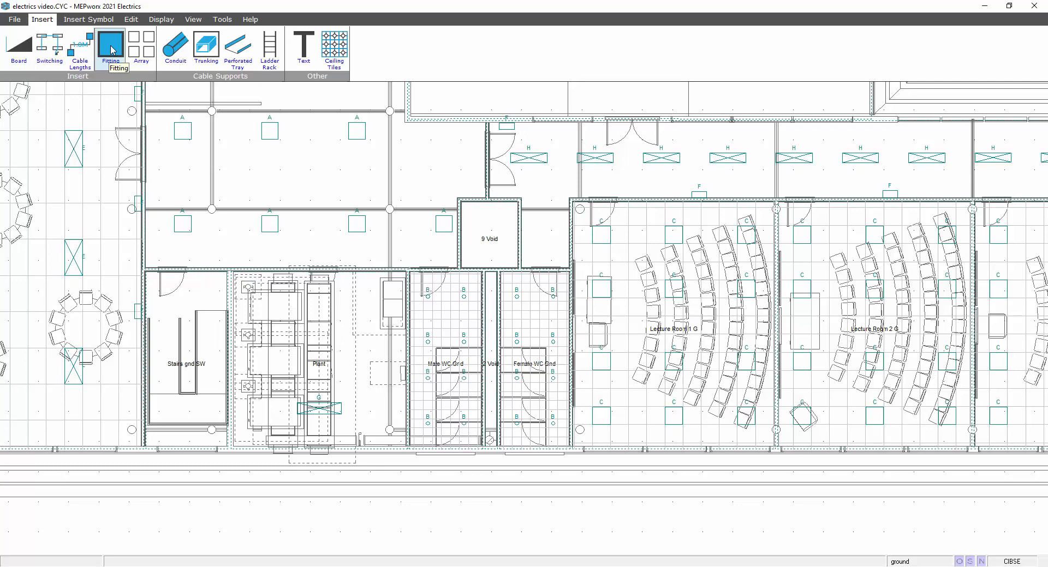
# - Show the Insert Symbol tools and review the Cooker, Light Sw, Fire Alarm and Data Out symbol lists
pyautogui.click(93, 21)
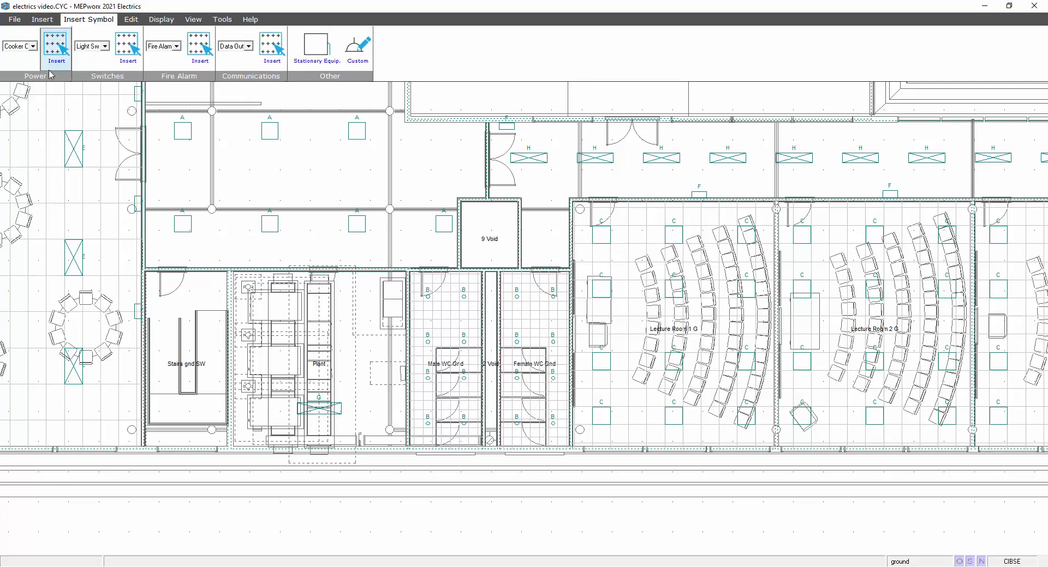
pyautogui.click(33, 47)
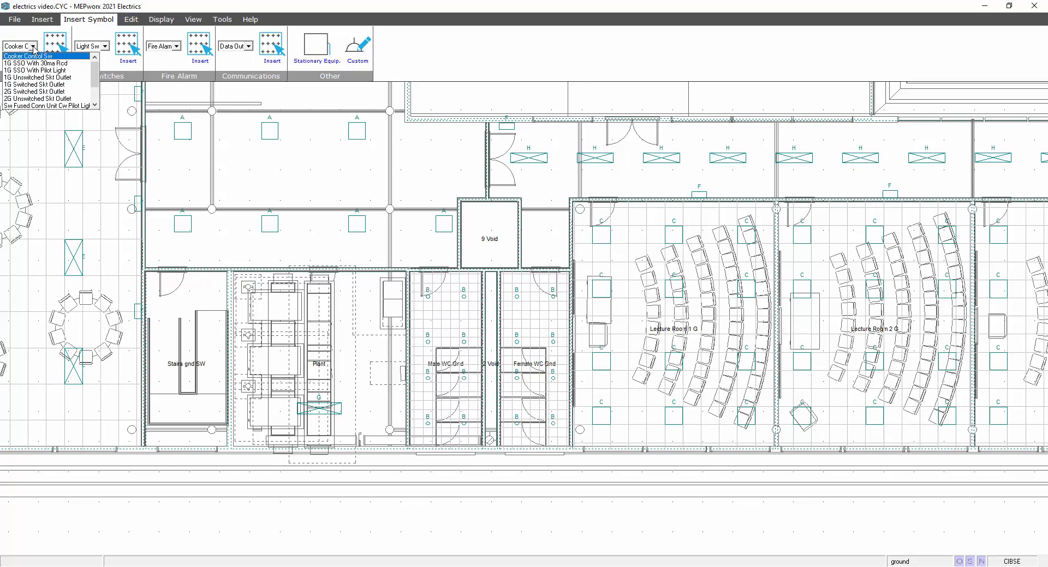
pyautogui.click(33, 47)
pyautogui.click(105, 46)
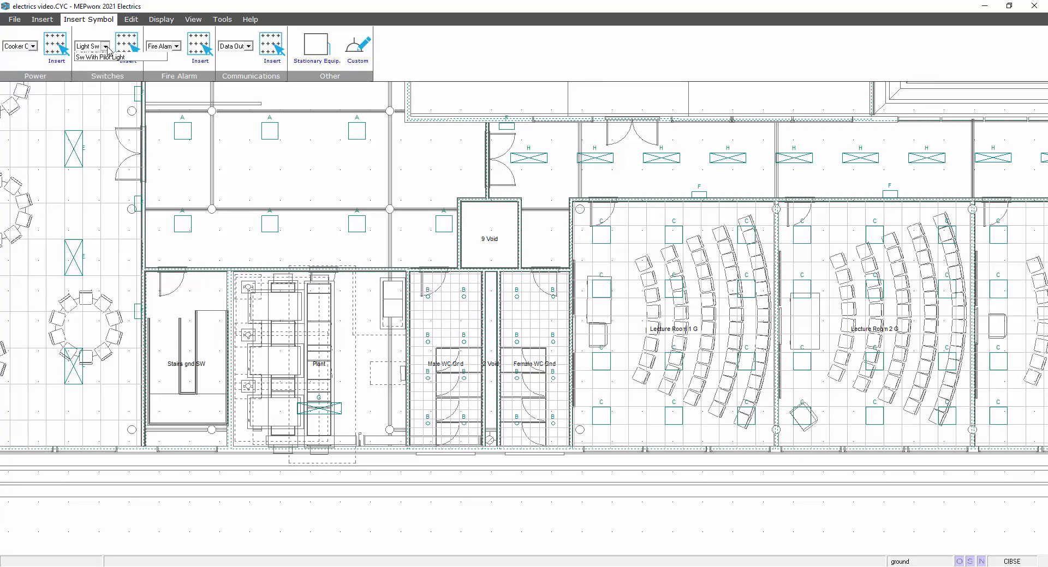
pyautogui.click(106, 46)
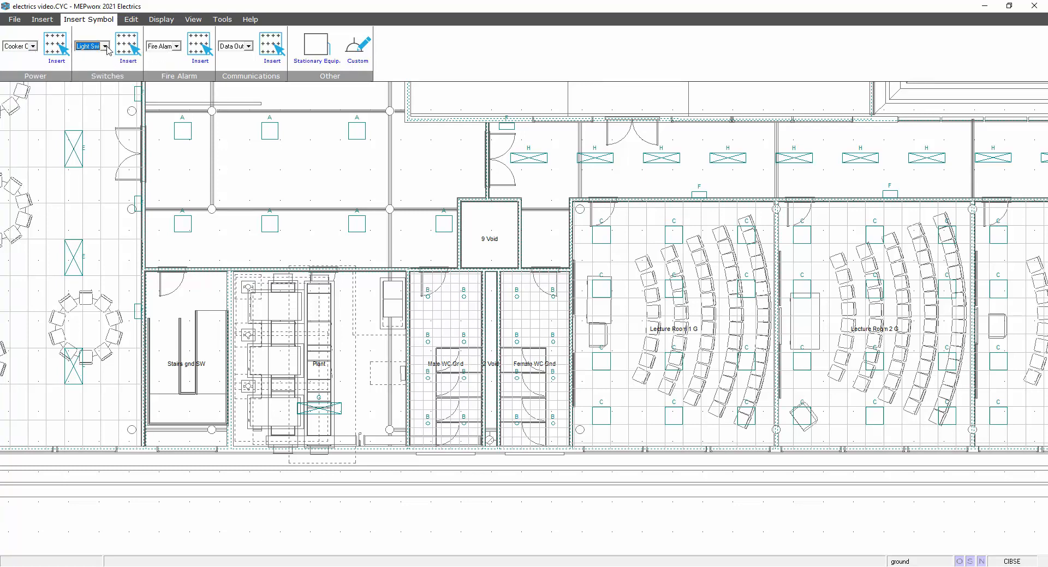
pyautogui.click(177, 47)
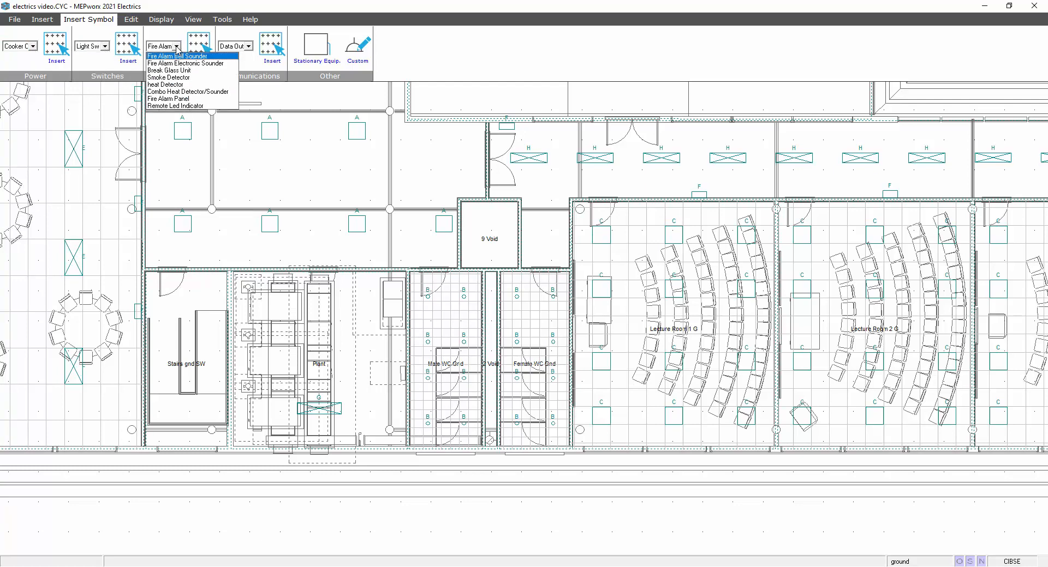
pyautogui.click(177, 47)
pyautogui.click(248, 46)
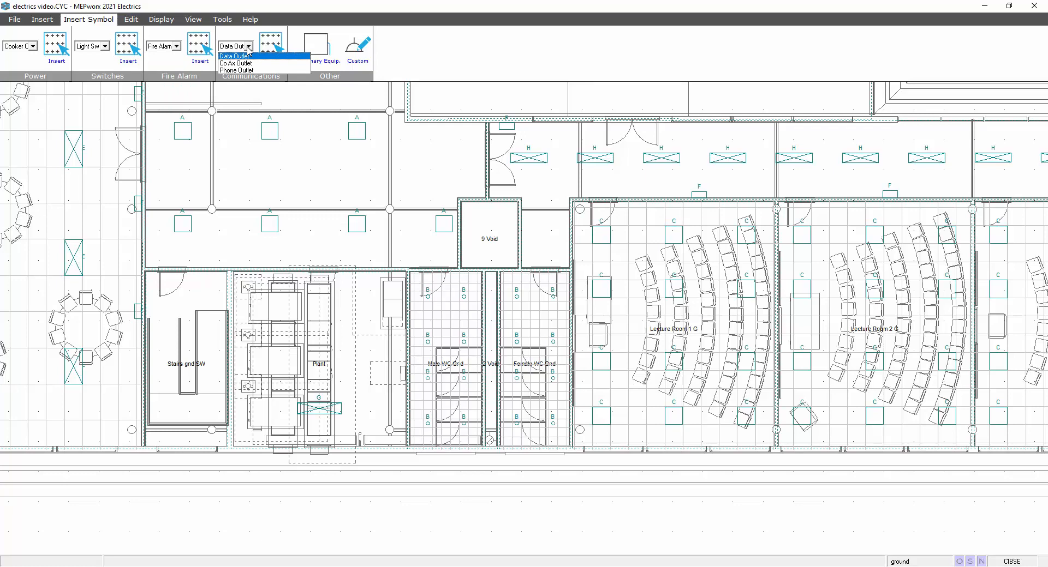
pyautogui.click(248, 47)
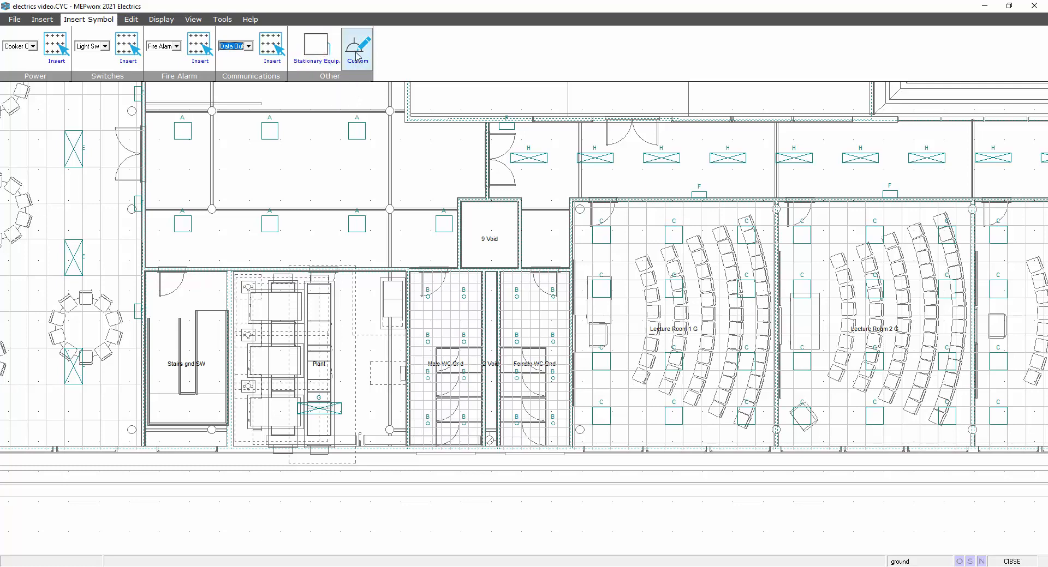
# - Review the custom symbol list, then open the electrical display Options from the Display tab
pyautogui.click(356, 57)
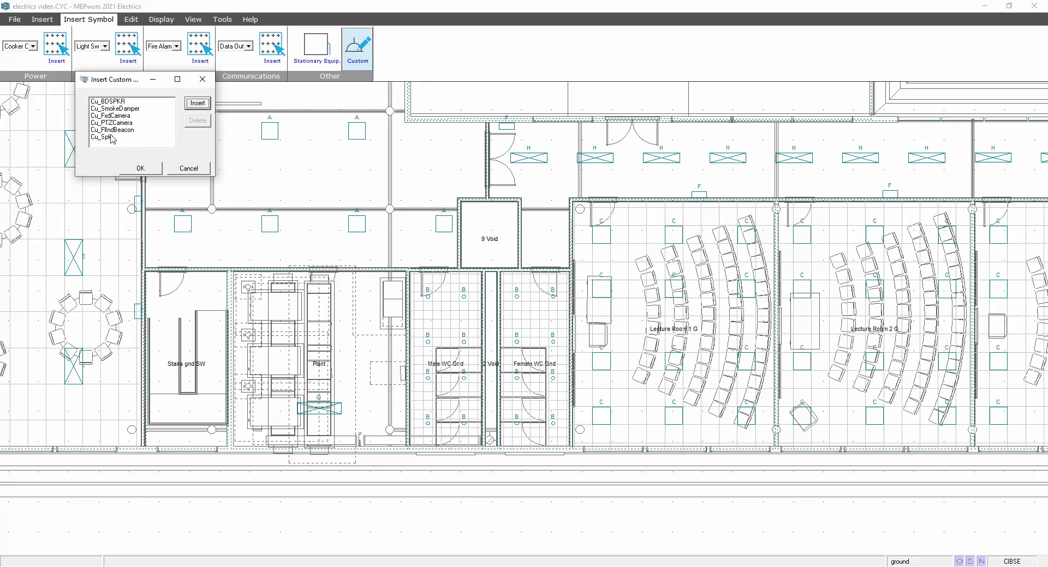
pyautogui.click(148, 169)
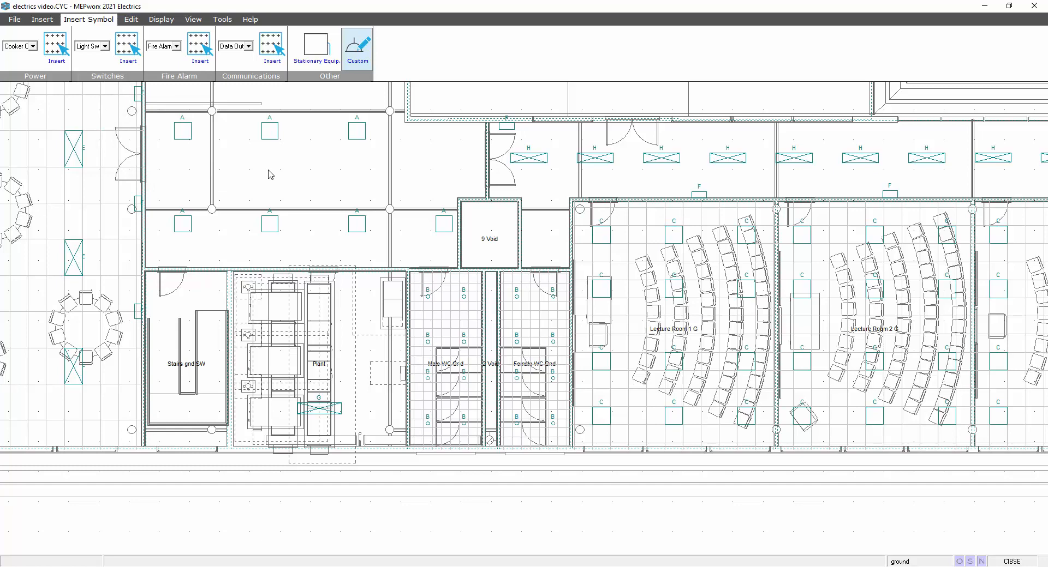
pyautogui.click(42, 20)
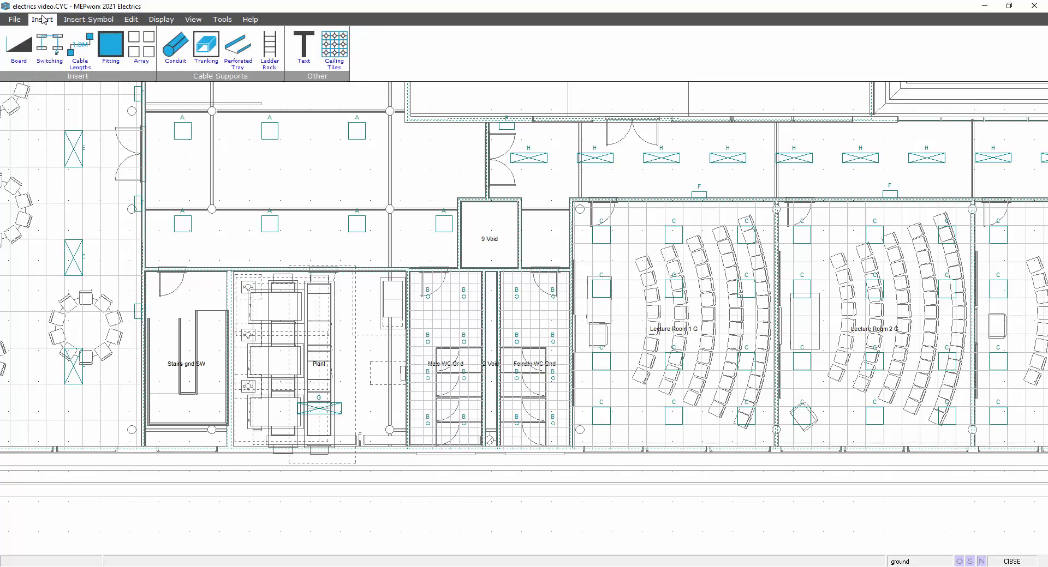
pyautogui.click(155, 21)
pyautogui.click(19, 47)
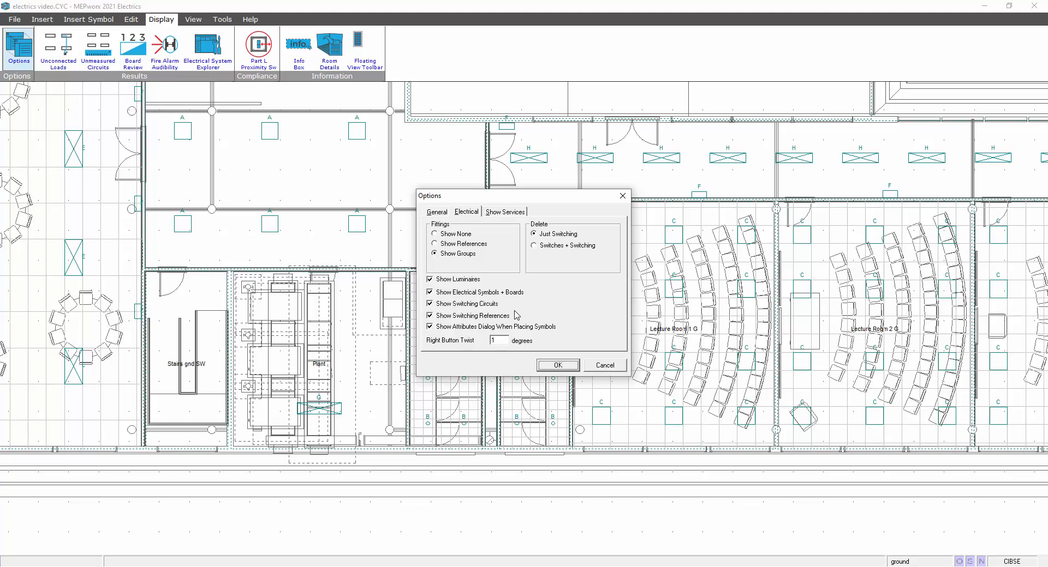
pyautogui.click(547, 367)
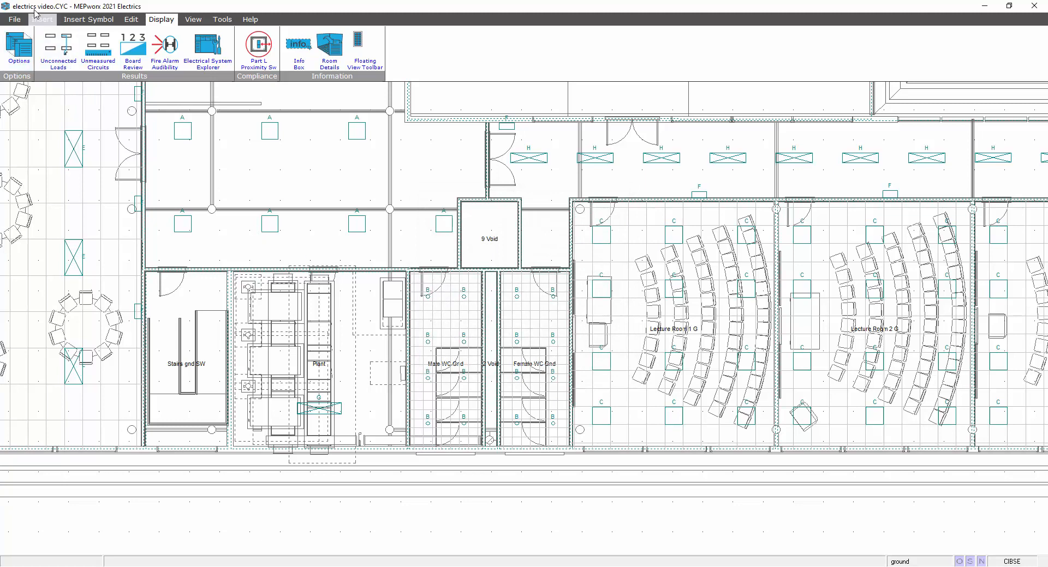
pyautogui.click(39, 19)
pyautogui.click(22, 46)
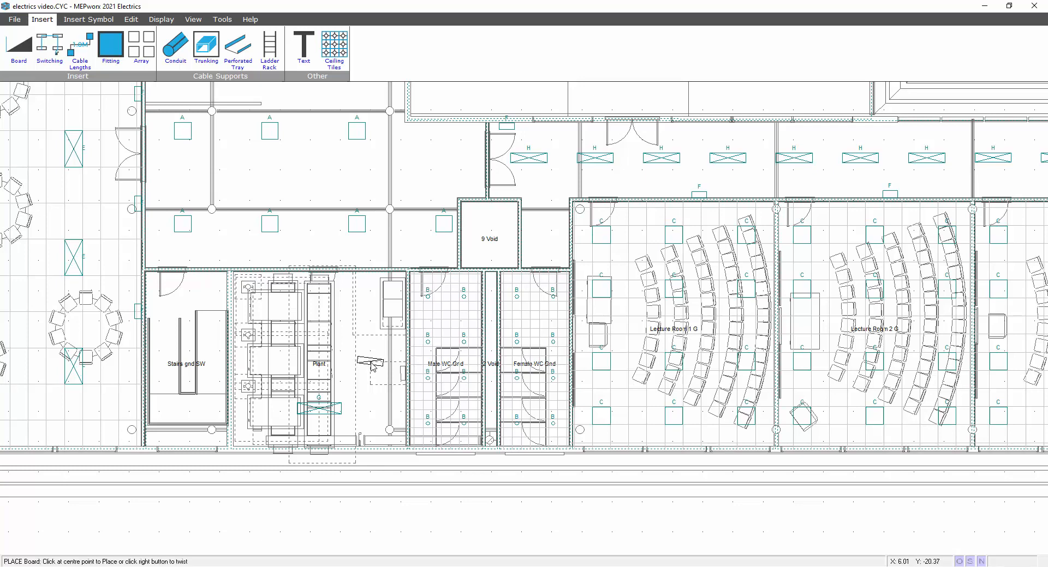
pyautogui.press('Escape')
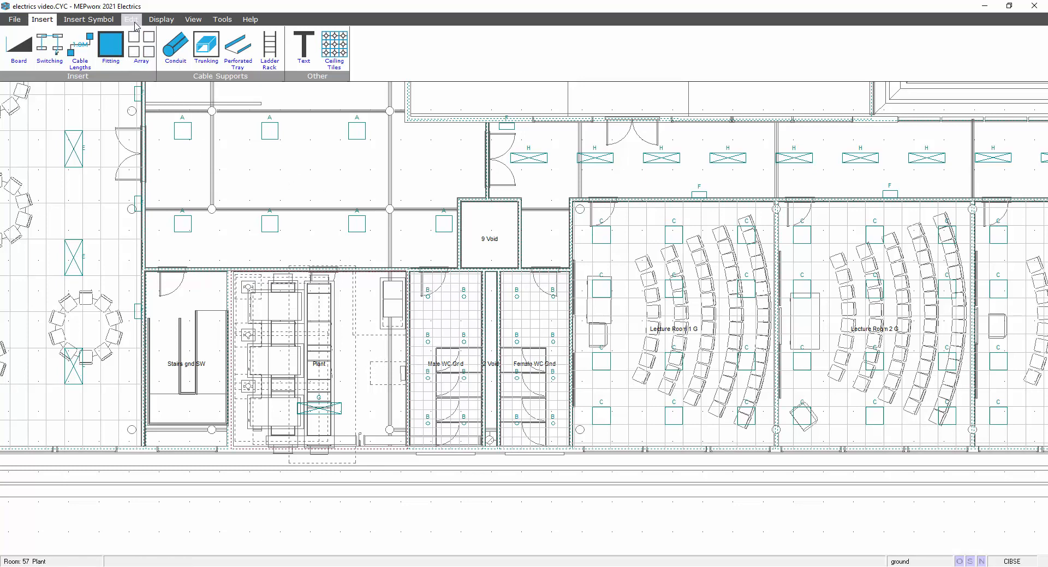
pyautogui.click(154, 20)
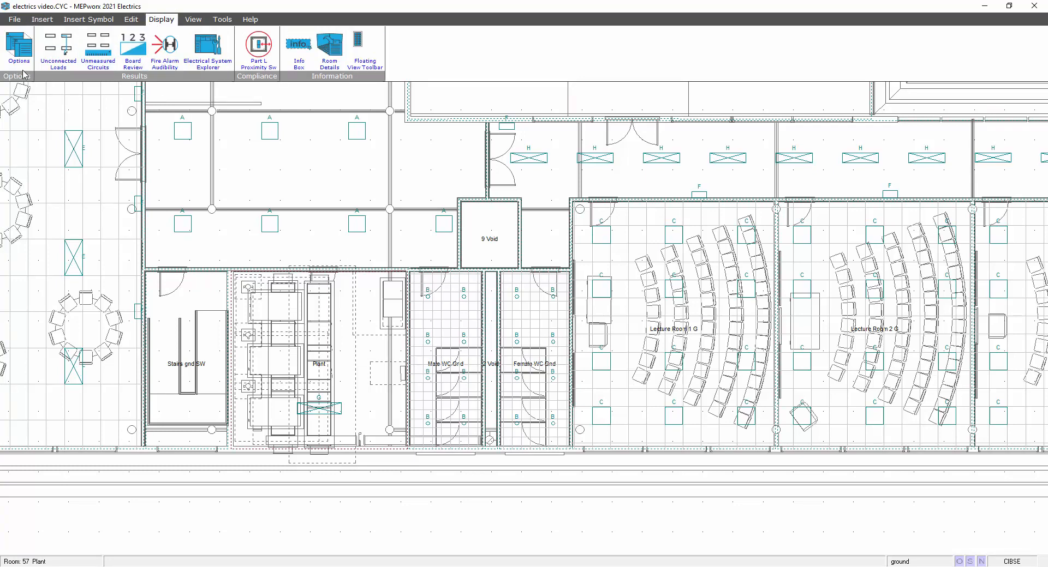
pyautogui.click(19, 47)
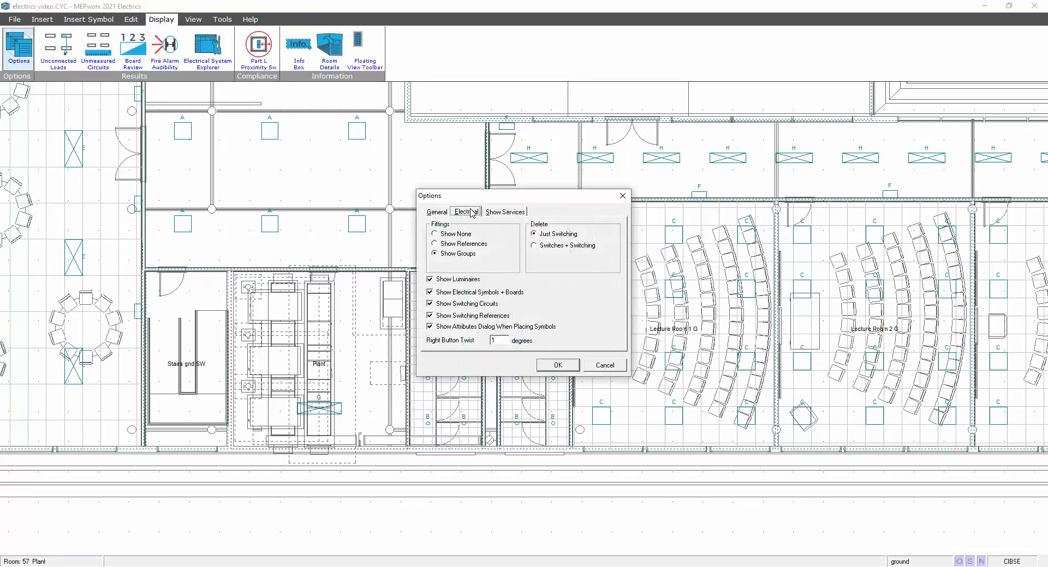
pyautogui.click(439, 212)
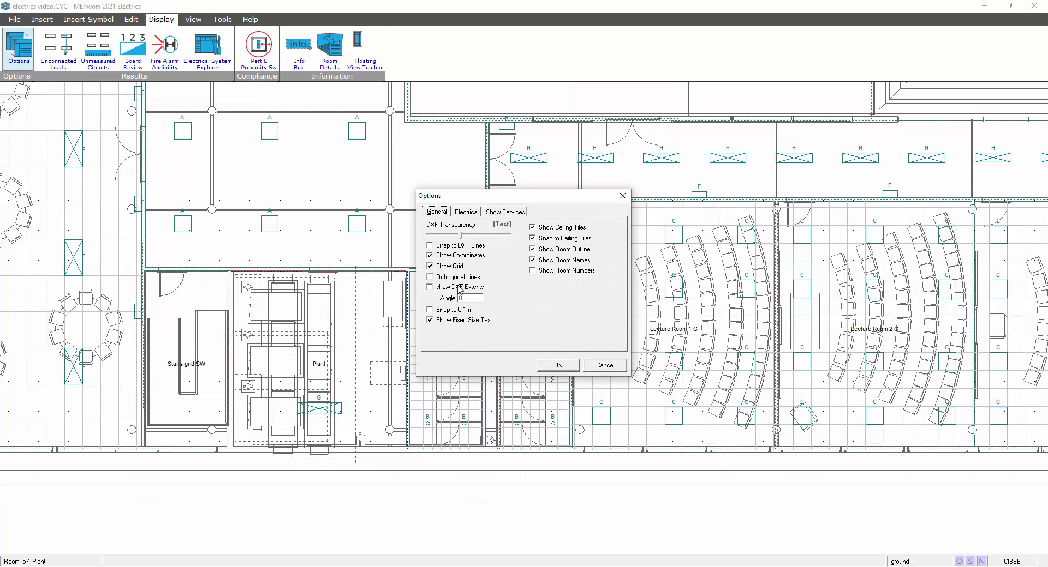
pyautogui.click(508, 212)
pyautogui.click(463, 212)
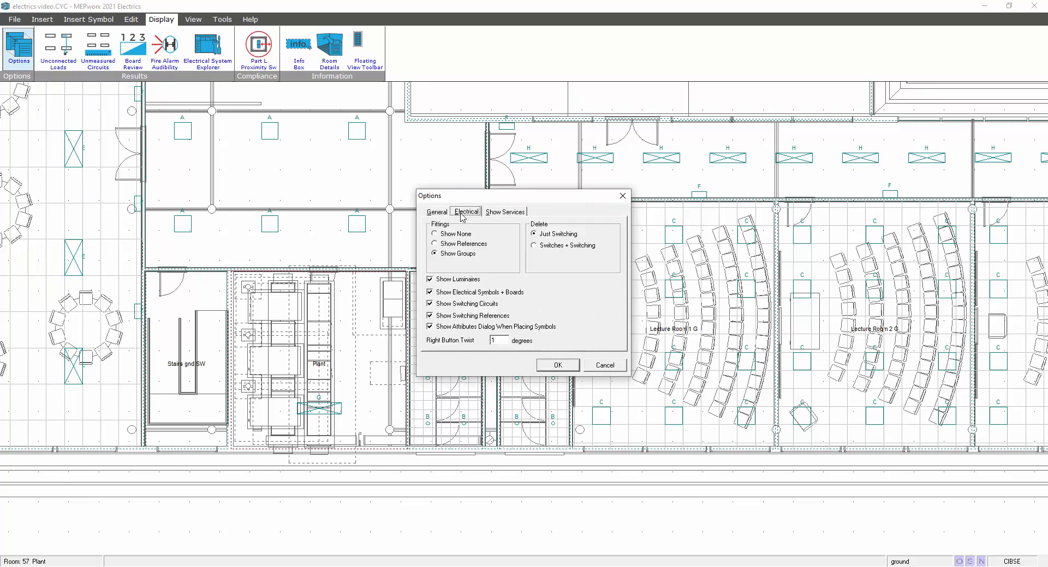
pyautogui.doubleClick(492, 341)
pyautogui.write('90')
pyautogui.click(552, 369)
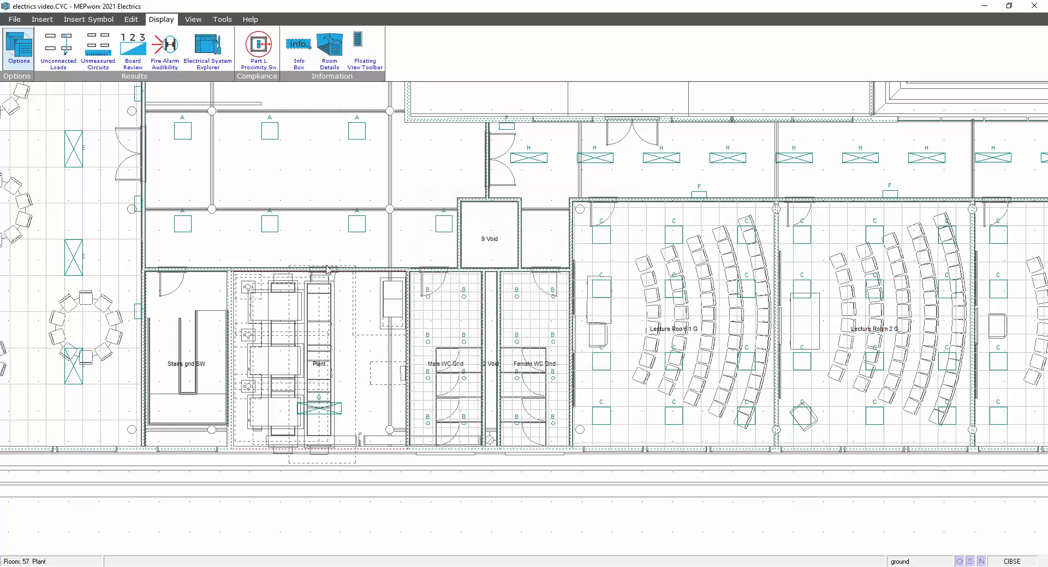
# - Place a vertical 12-way TP+N supply board referenced MAIN LV on the Plant room wall as main supply
pyautogui.click(42, 19)
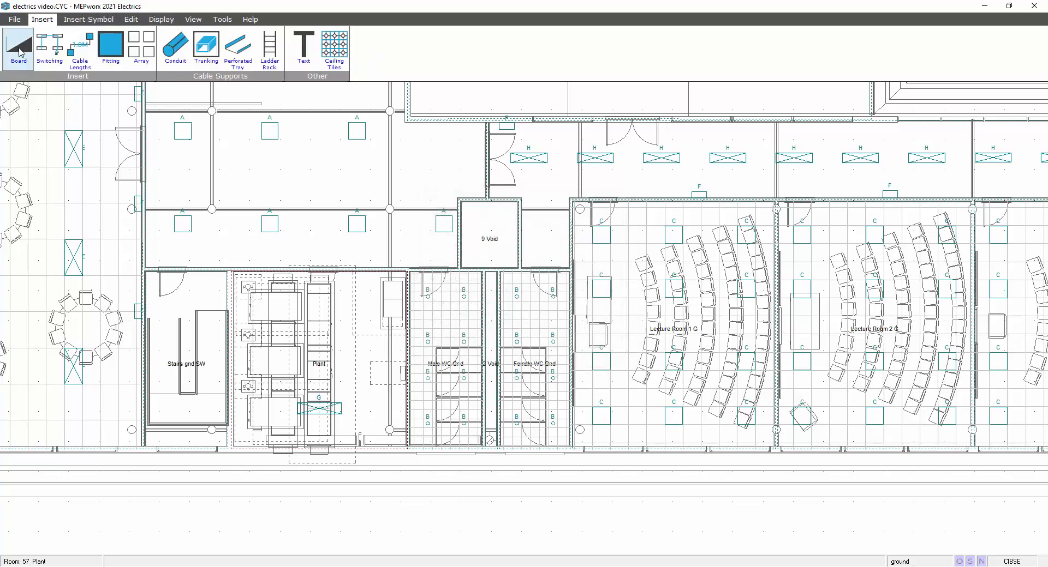
pyautogui.click(19, 48)
pyautogui.rightClick(367, 335)
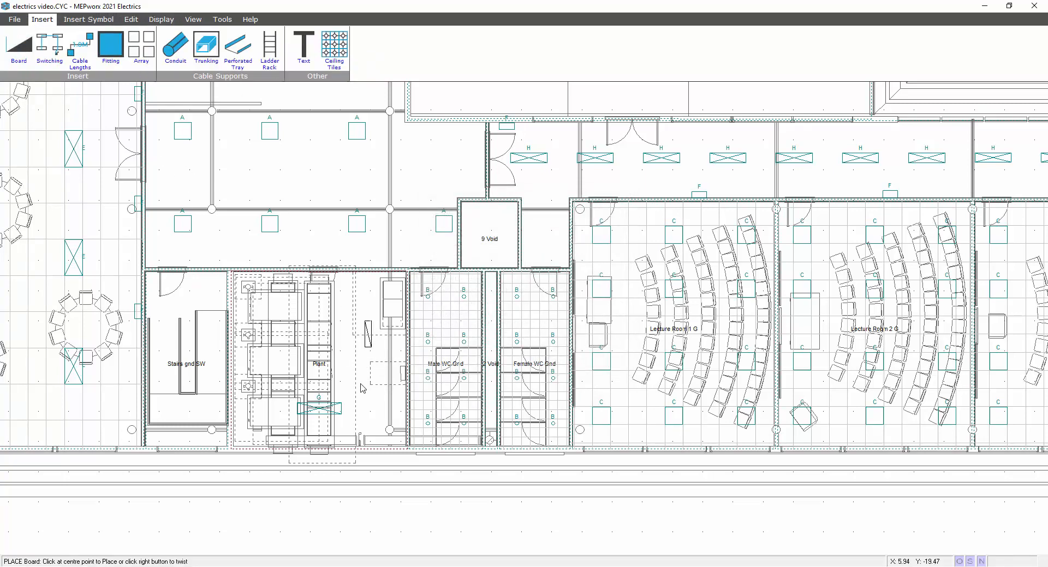
pyautogui.click(401, 376)
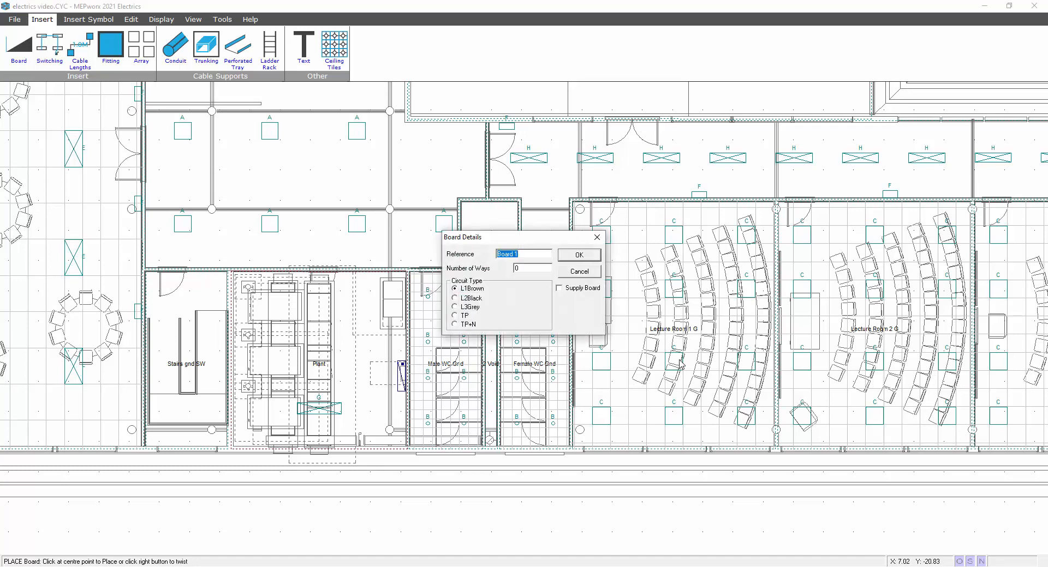
pyautogui.write('MAIN LV')
pyautogui.click(562, 289)
pyautogui.click(467, 328)
pyautogui.doubleClick(530, 269)
pyautogui.write('12')
pyautogui.click(579, 257)
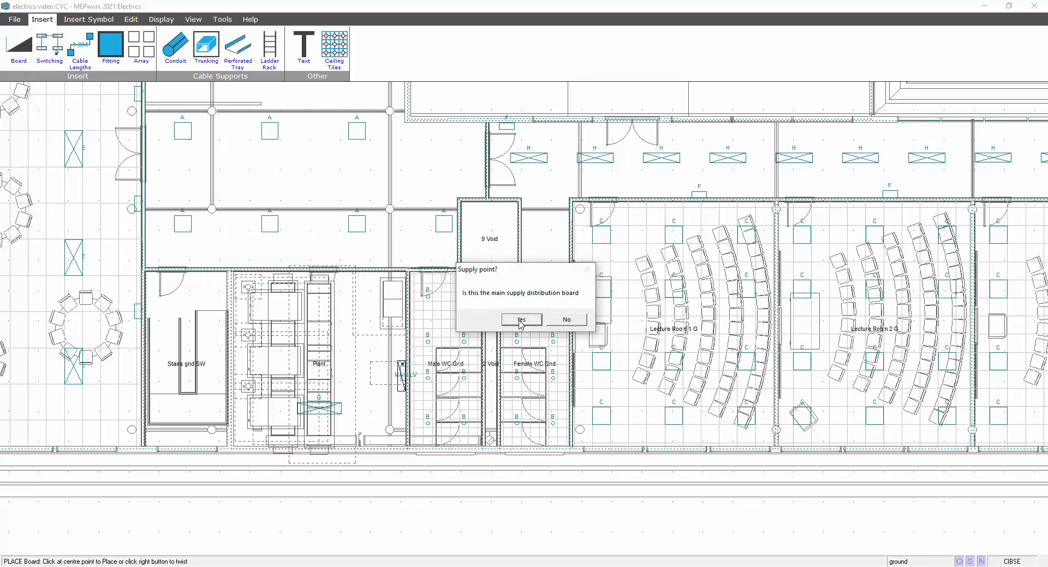
pyautogui.click(521, 321)
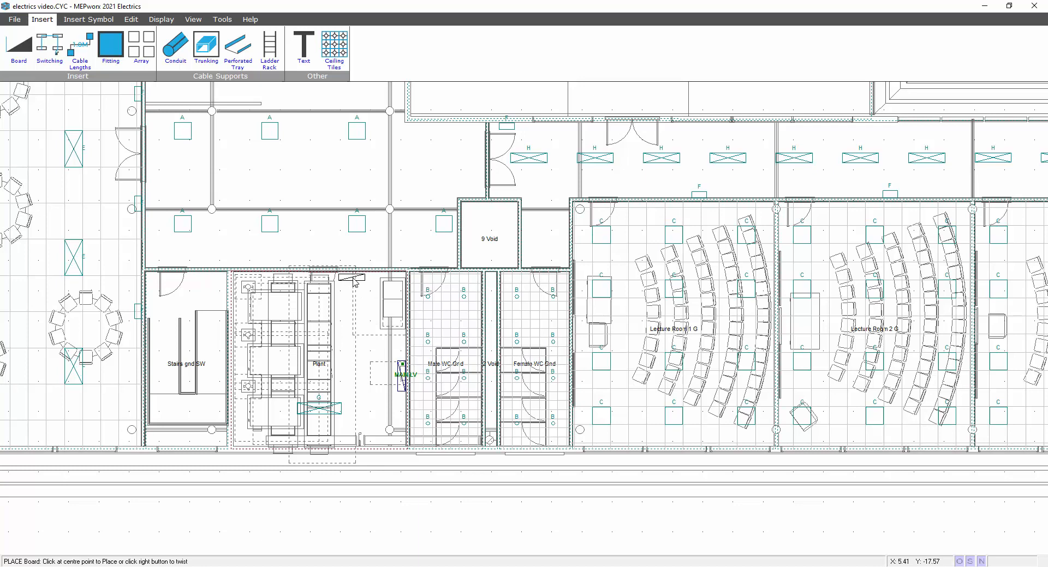
# - Place a TP+N board referenced HVAC on the Plant room's top wall
pyautogui.click(350, 281)
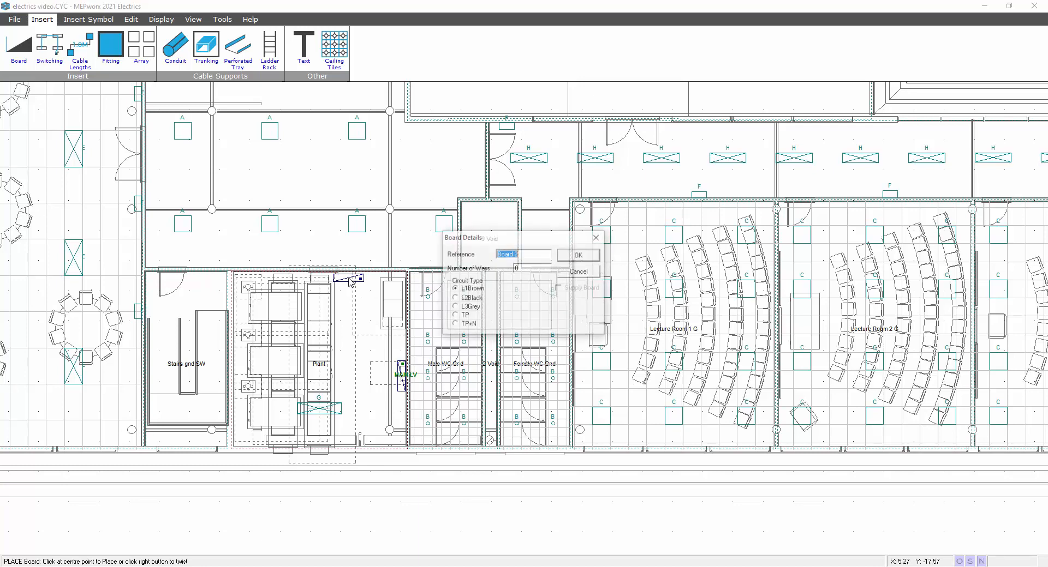
pyautogui.write('HVAC')
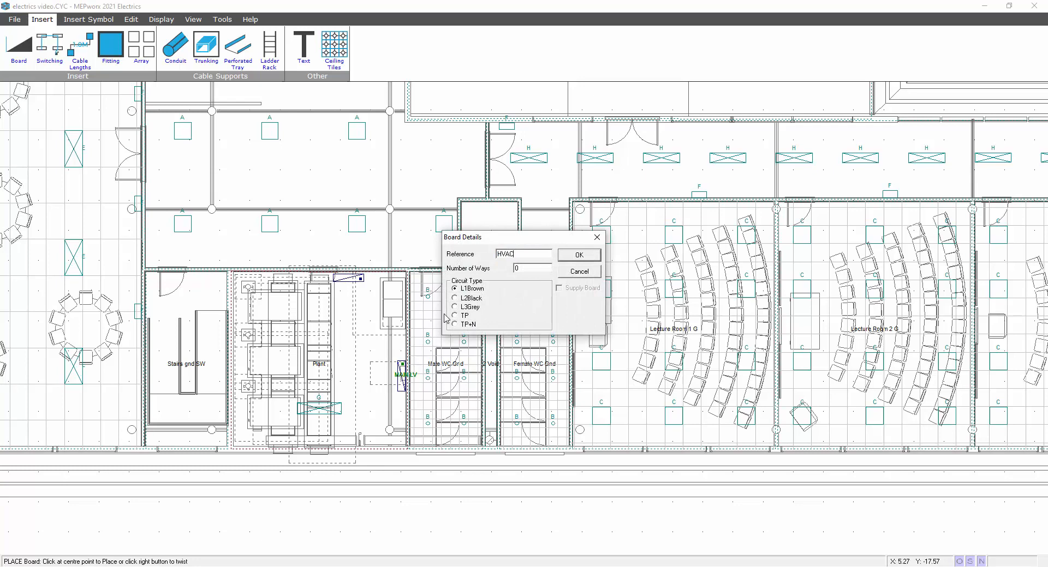
pyautogui.doubleClick(523, 270)
pyautogui.click(469, 325)
pyautogui.click(569, 258)
# - Place a vertical TP+N board referenced L&P below the MAIN LV board
pyautogui.rightClick(358, 350)
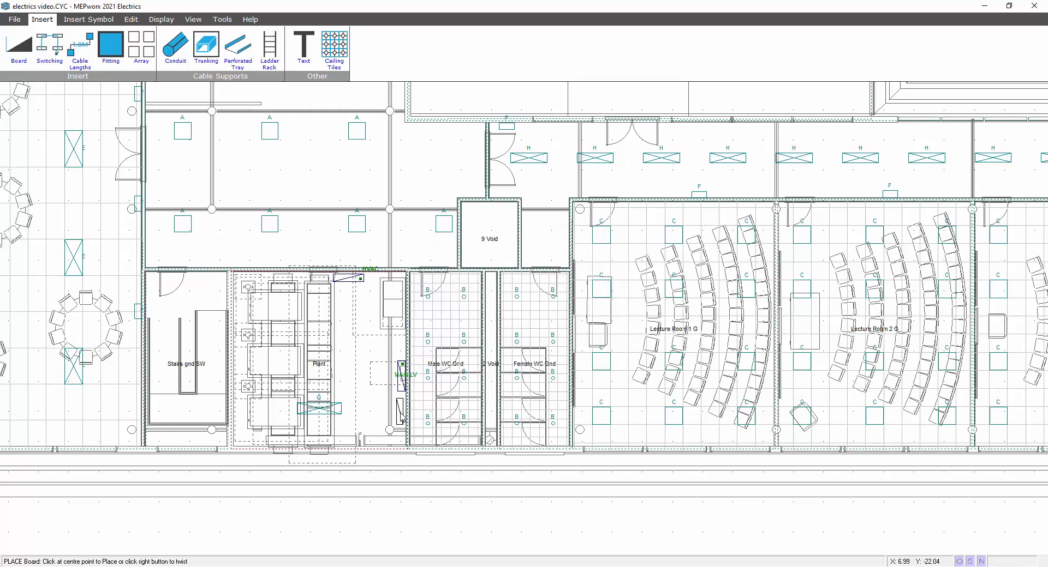
pyautogui.click(402, 415)
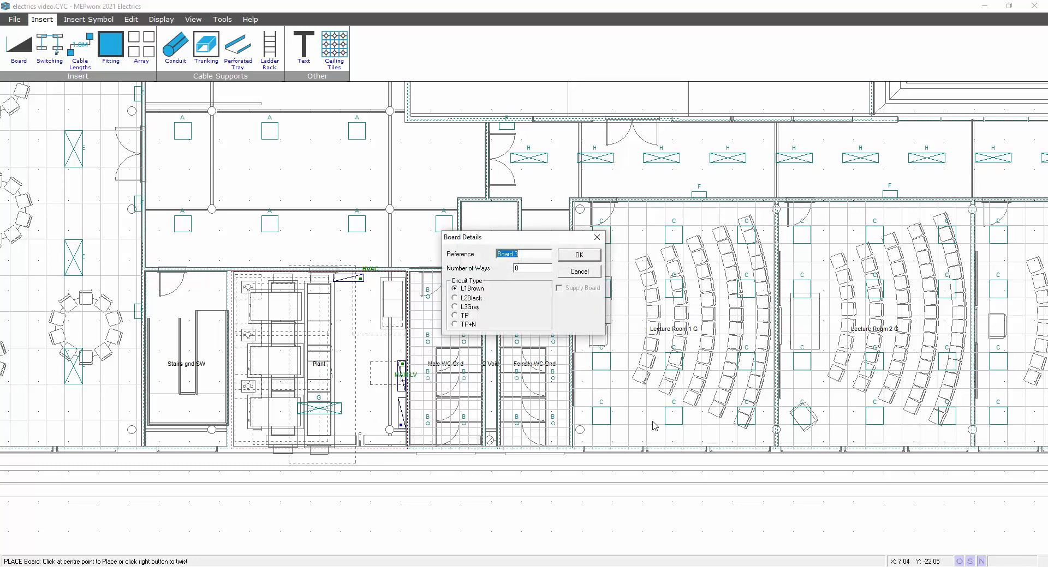
pyautogui.write('L&P')
pyautogui.click(468, 325)
pyautogui.click(567, 257)
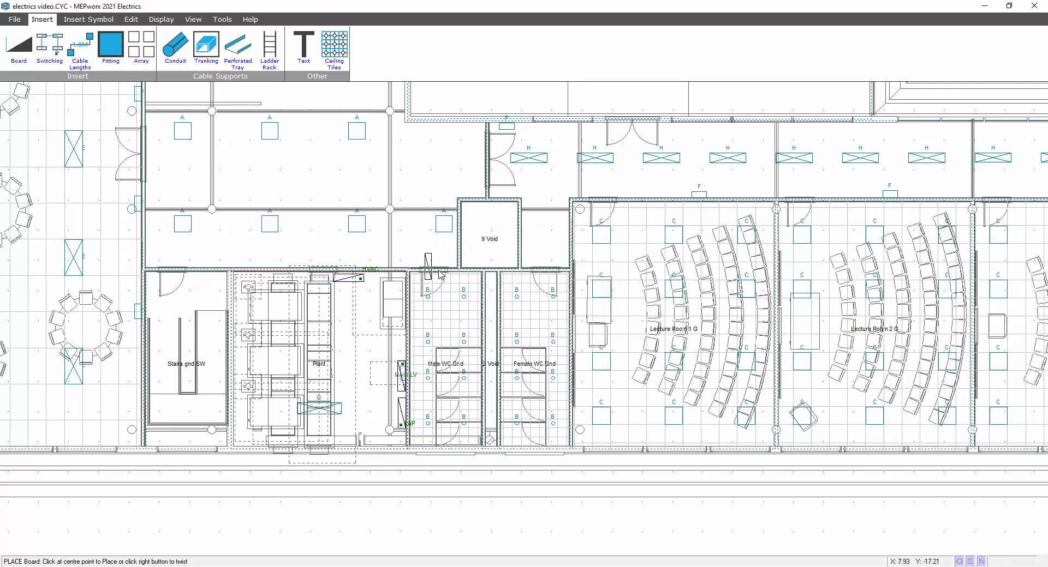
# - Stop placing boards, zoom into the Plant room and check the MAIN LV board's details unchanged
pyautogui.press('Escape')
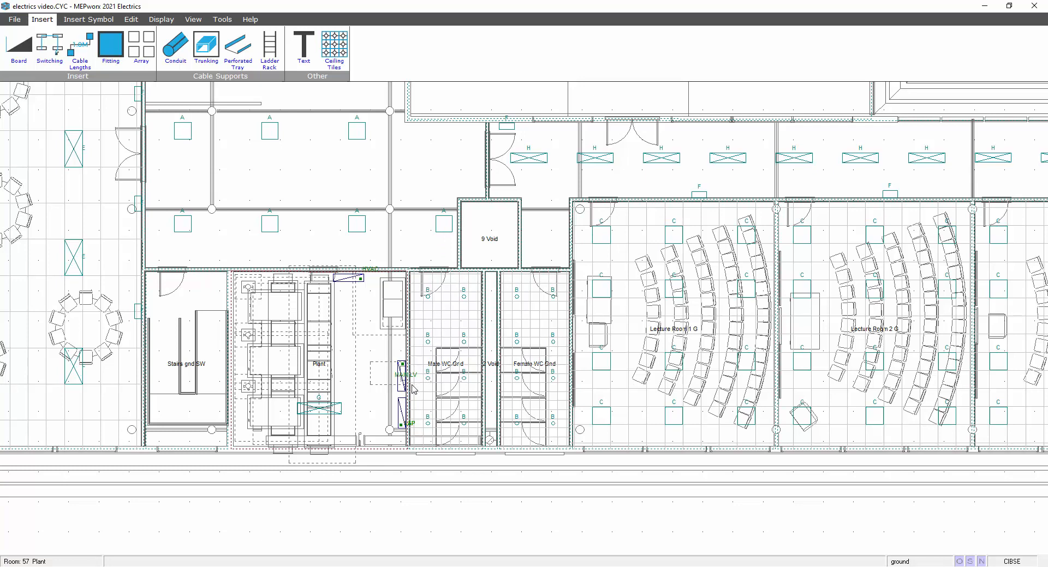
pyautogui.moveTo(412, 384); pyautogui.dragTo(445, 321, button='middle')
pyautogui.scroll(2, 432, 304)
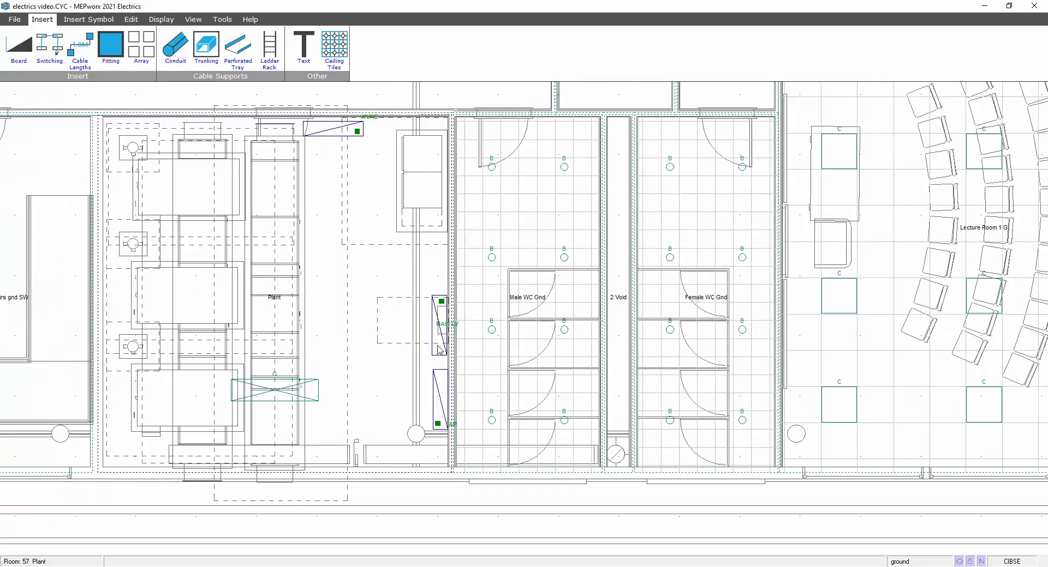
pyautogui.scroll(2, 442, 356)
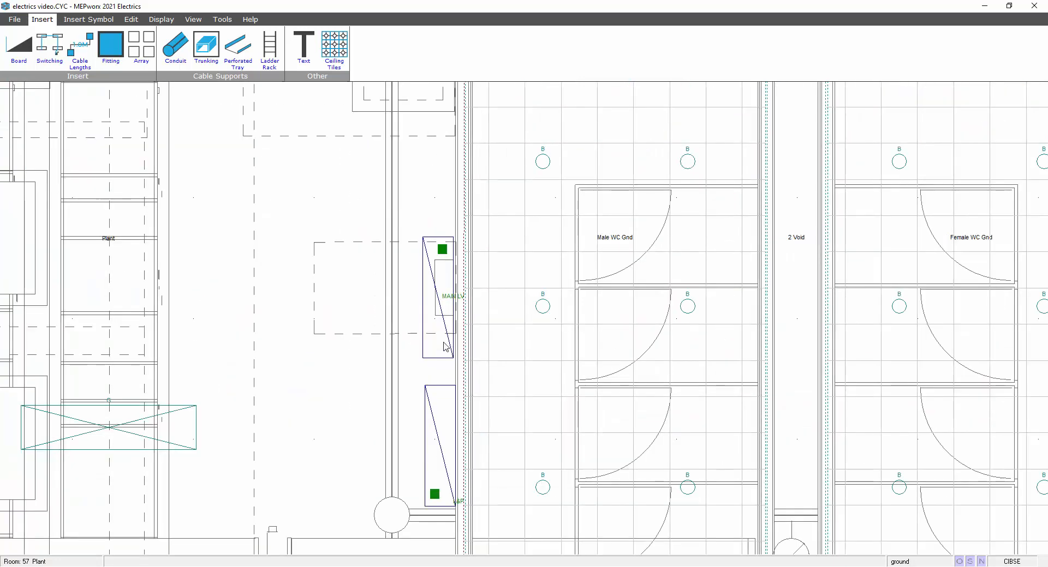
pyautogui.doubleClick(445, 305)
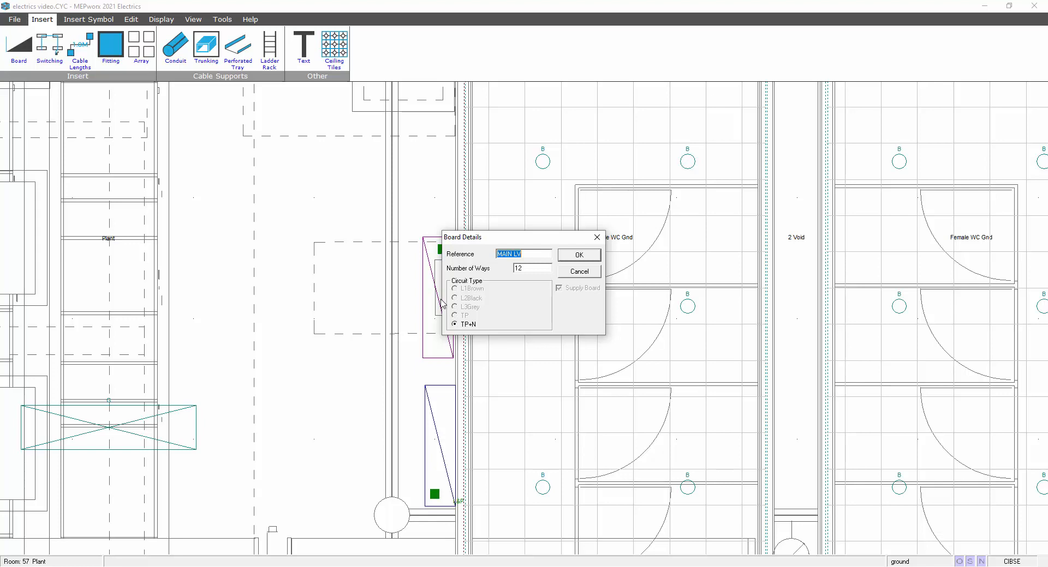
pyautogui.click(579, 254)
# - Move and rotate the MAIN LV board, re-placing it against the right wall above L&P
pyautogui.moveTo(439, 312); pyautogui.dragTo(266, 309)
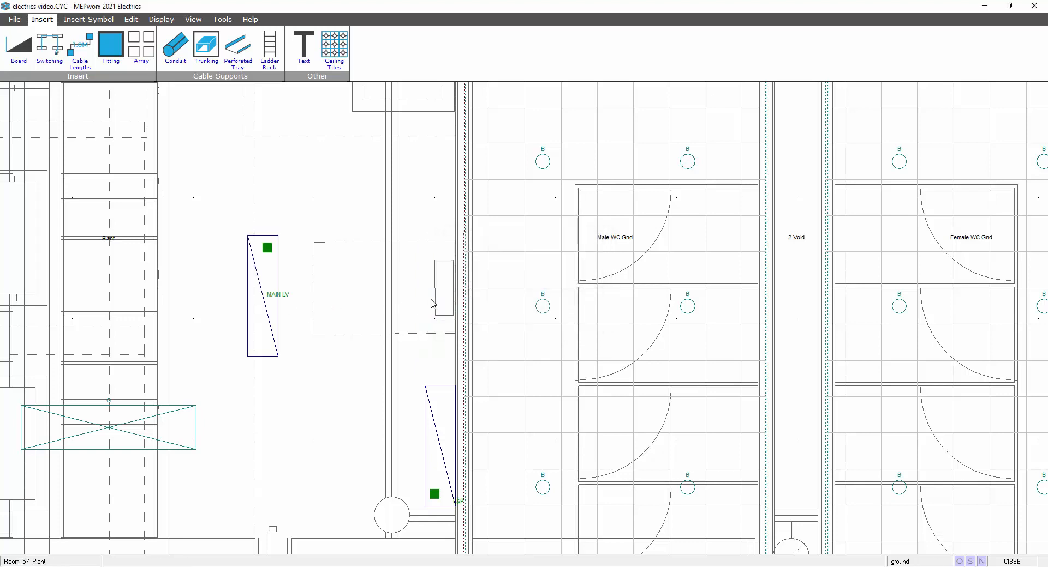
pyautogui.click(264, 294)
pyautogui.click(264, 295)
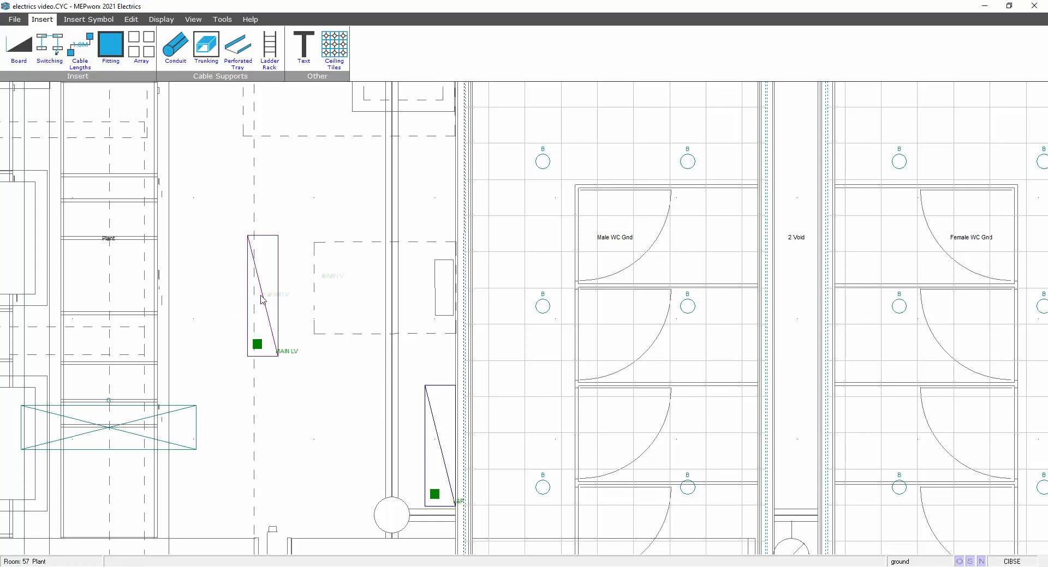
pyautogui.rightClick(437, 284)
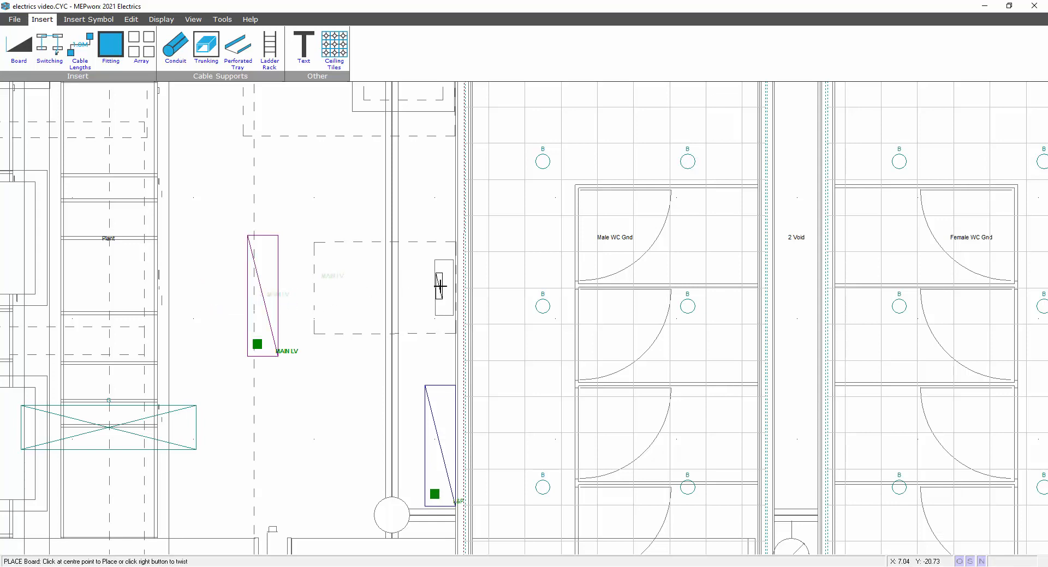
pyautogui.click(441, 286)
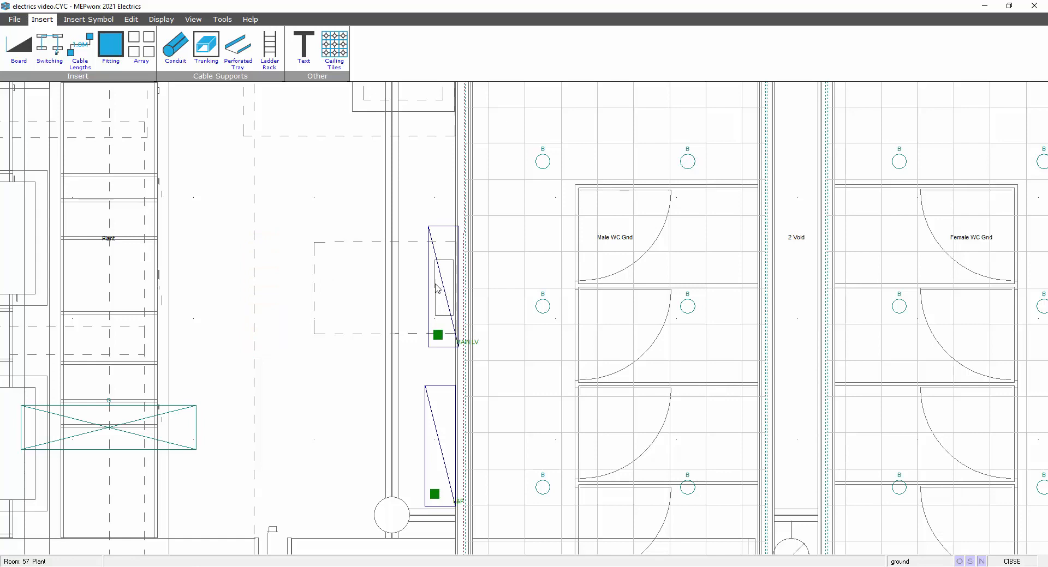
pyautogui.scroll(-2, 528, 321)
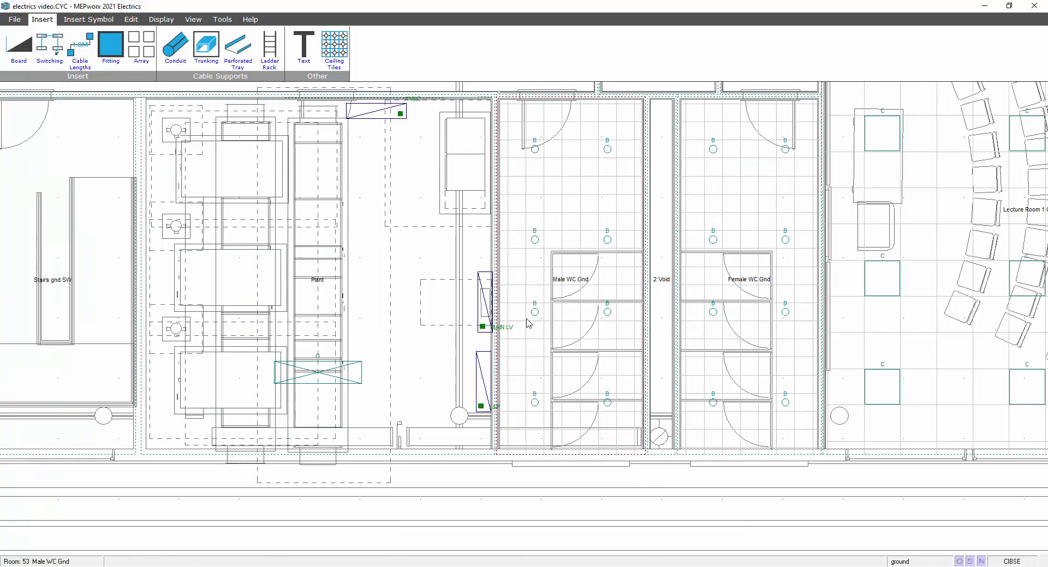